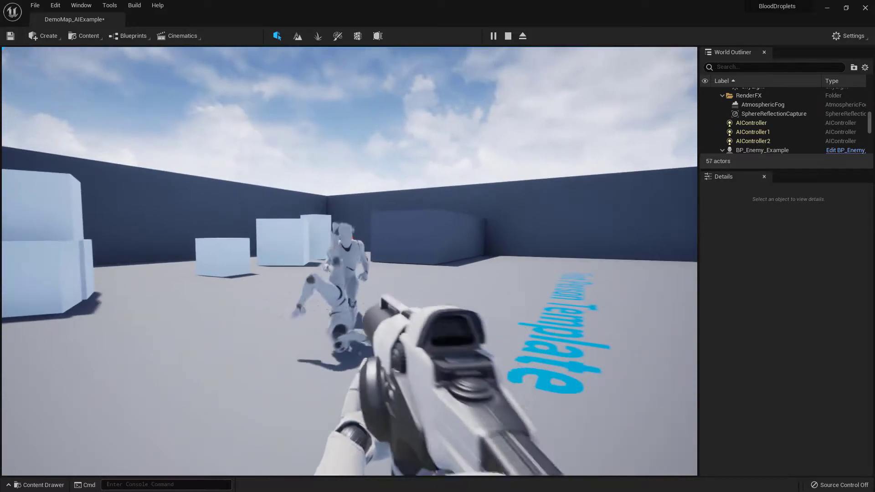
Fire repeatedly at the arena enemies, including the running one, until they go down.
left_click(349, 261)
left_click(349, 261)
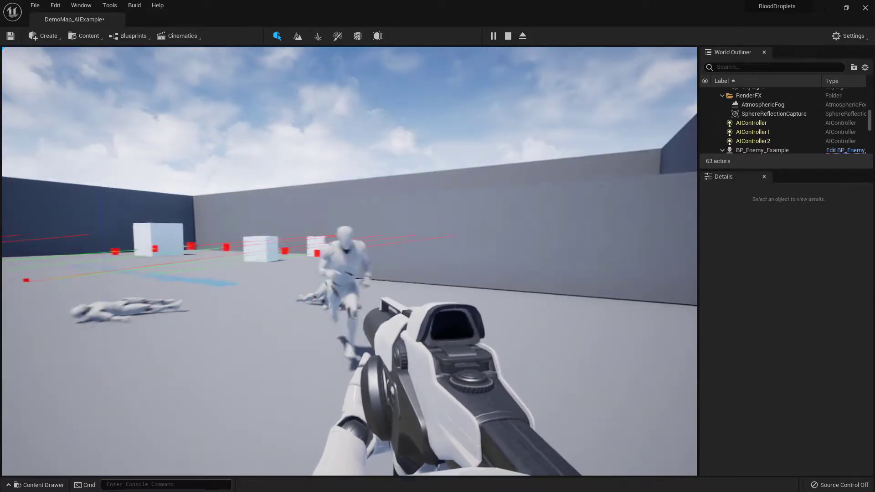
left_click(349, 261)
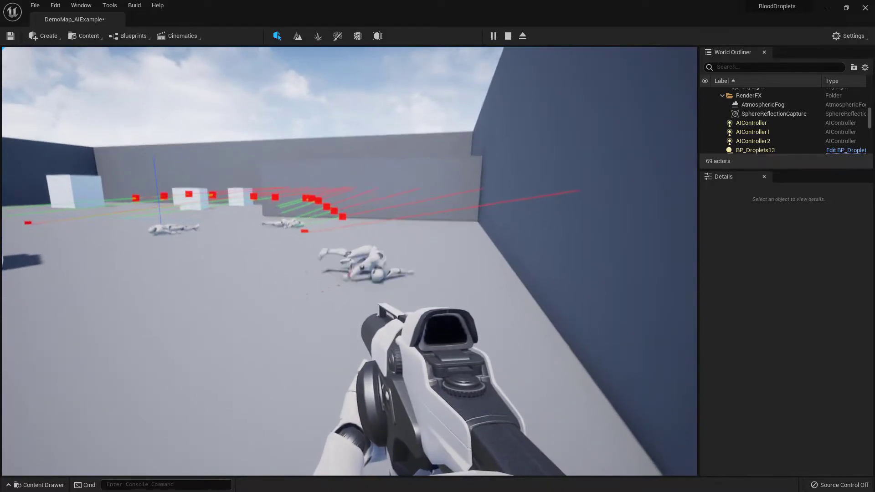
left_click(349, 261)
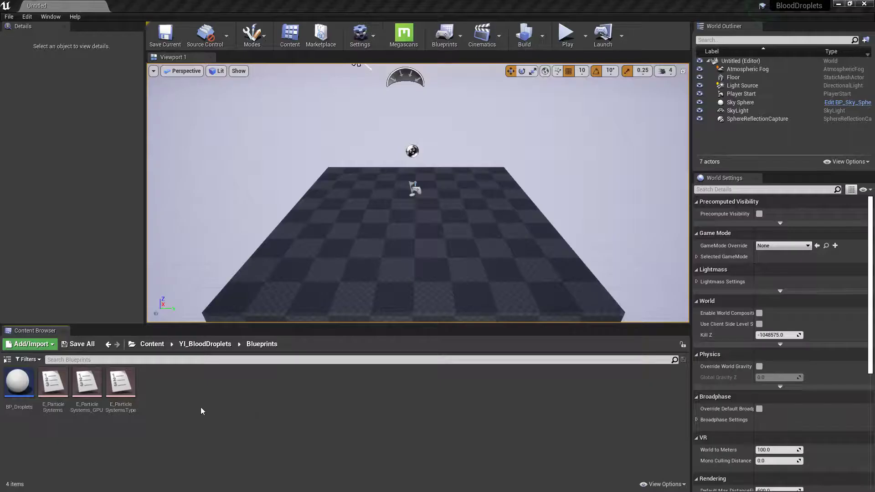
View the Size Map of BP_Droplets from the Blueprints folder and dismiss it.
right_click(18, 382)
left_click(54, 330)
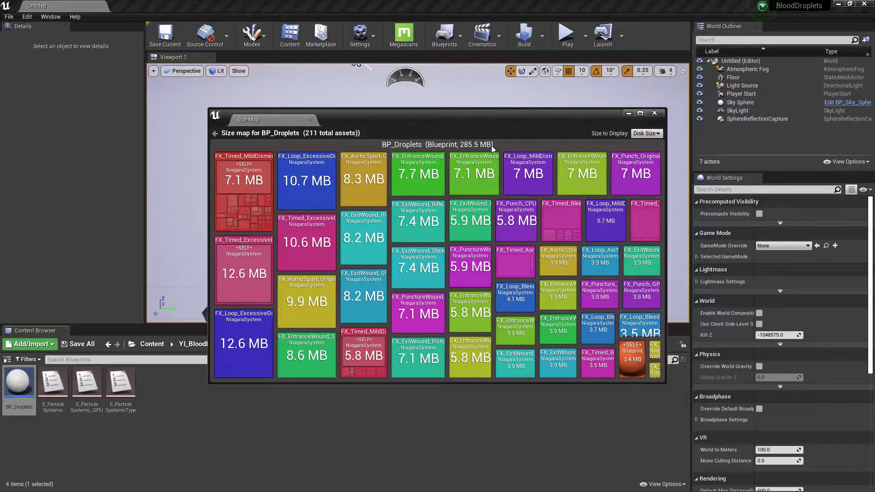
left_click(653, 114)
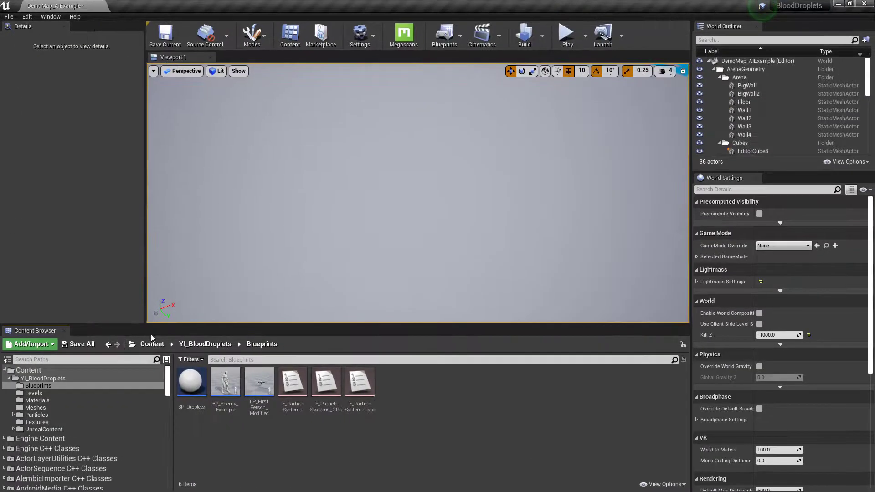
View the Size Map of BP_Droplets again with DemoMap_AIExample open and dismiss it.
right_click(191, 383)
left_click(240, 324)
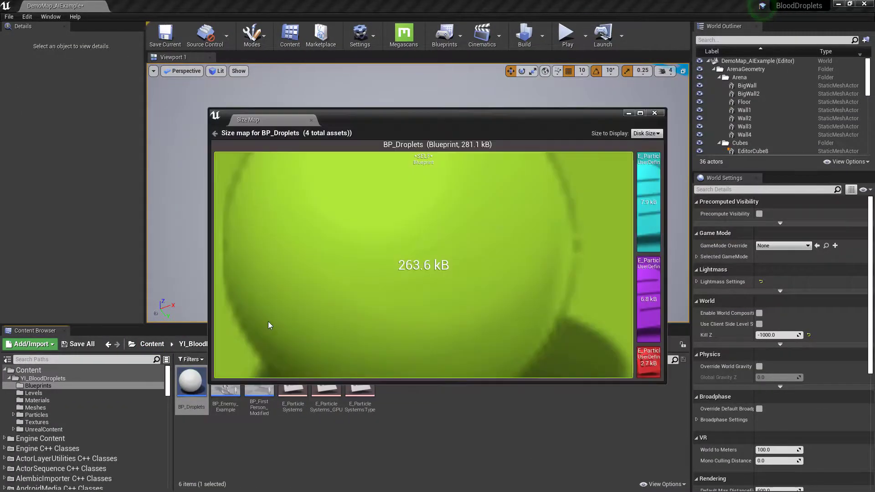
left_click(654, 114)
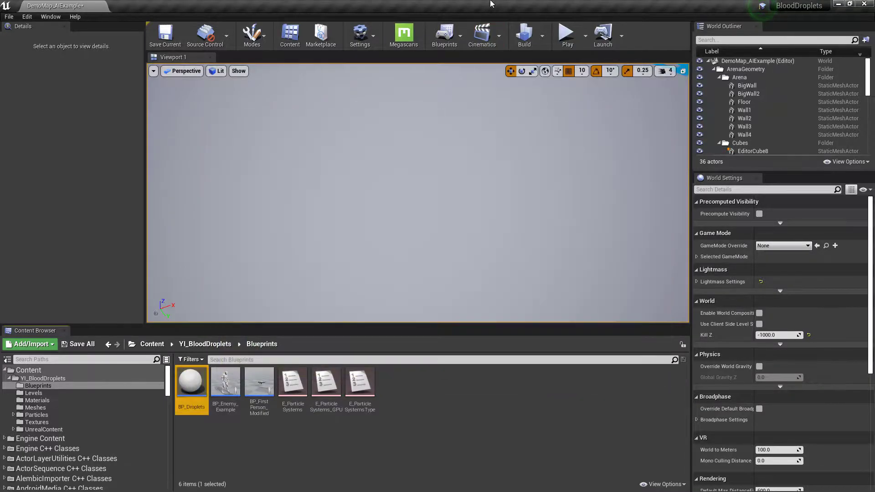
double_click(18, 398)
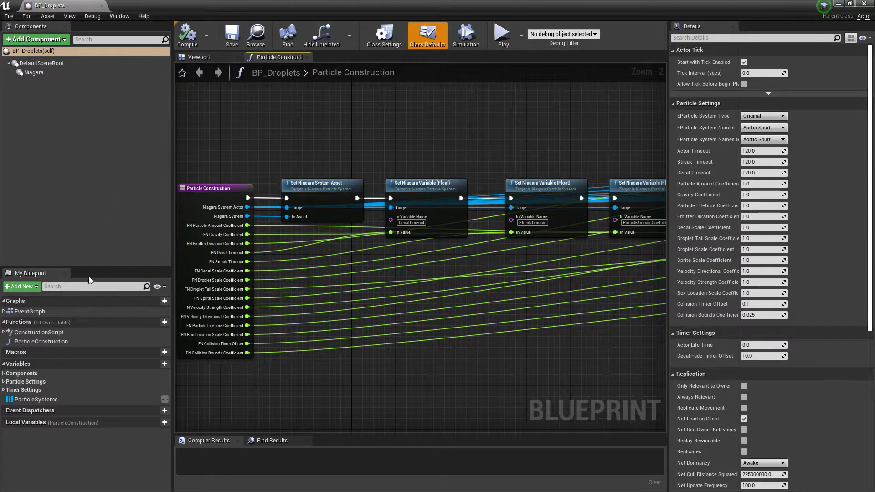
double_click(30, 311)
scroll(343, 310, "down", 2)
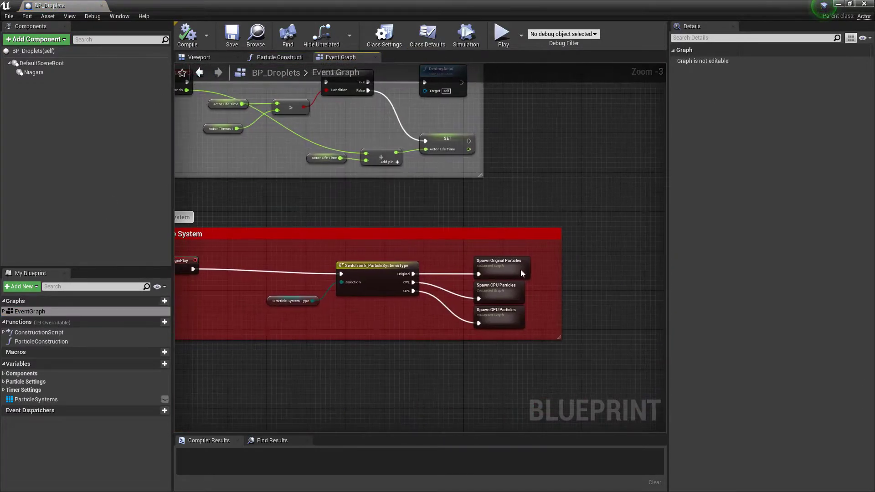
double_click(520, 269)
scroll(462, 311, "down", 8)
scroll(459, 310, "down", 4)
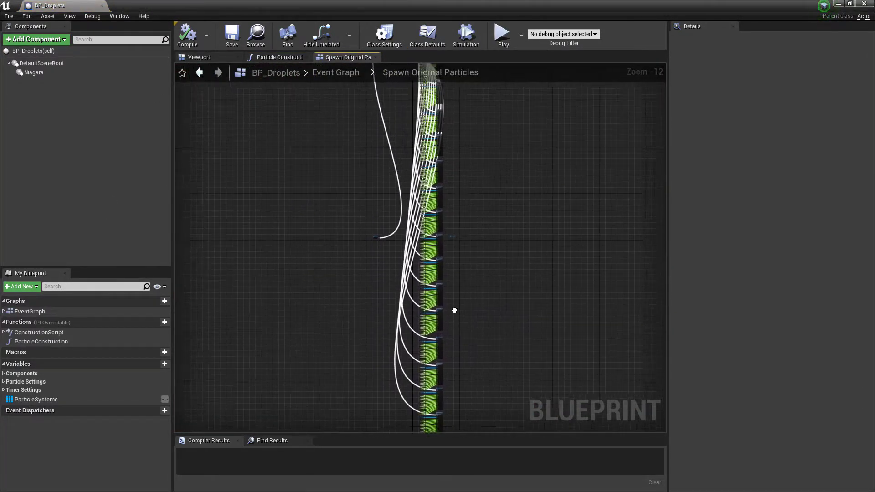
scroll(463, 230, "up", 5)
scroll(463, 230, "up", 4)
scroll(573, 166, "up", 1)
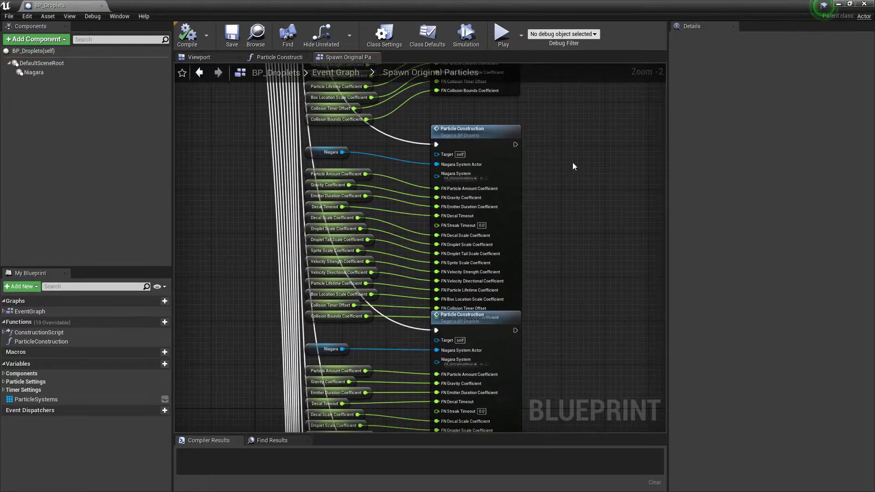
left_click(372, 57)
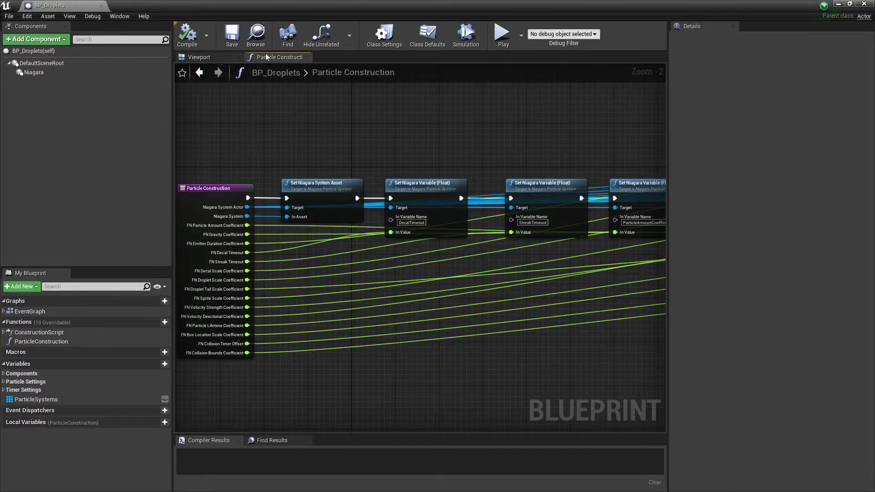
double_click(64, 310)
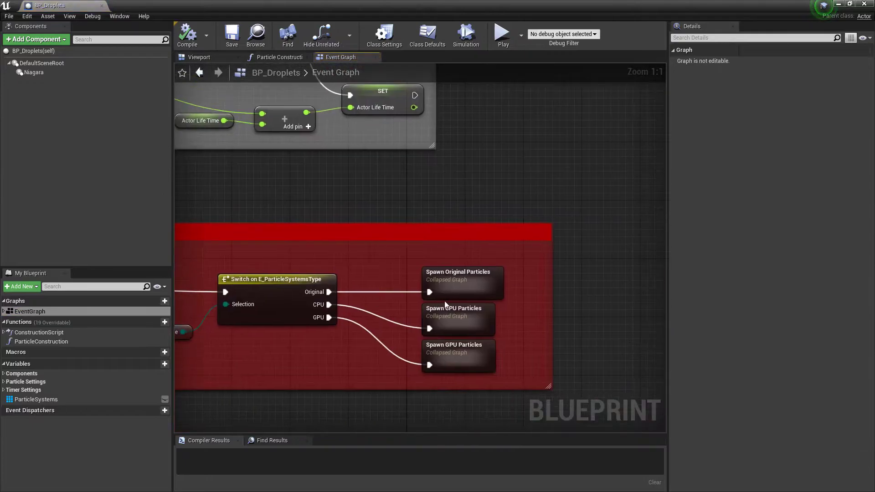
double_click(469, 311)
scroll(470, 313, "up", 4)
scroll(490, 320, "up", 4)
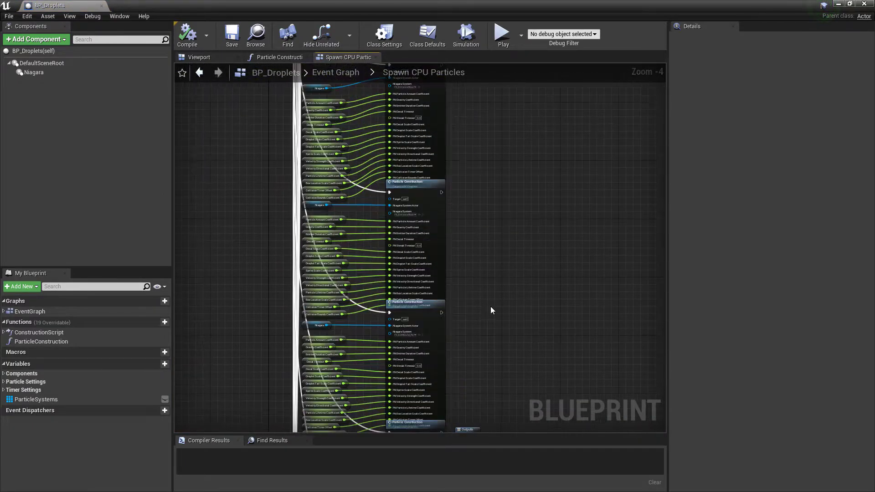
left_click(336, 73)
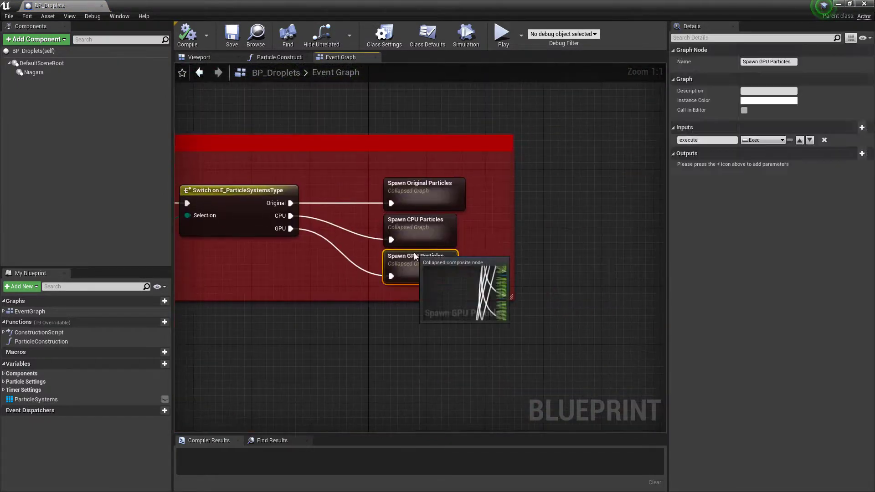
double_click(387, 263)
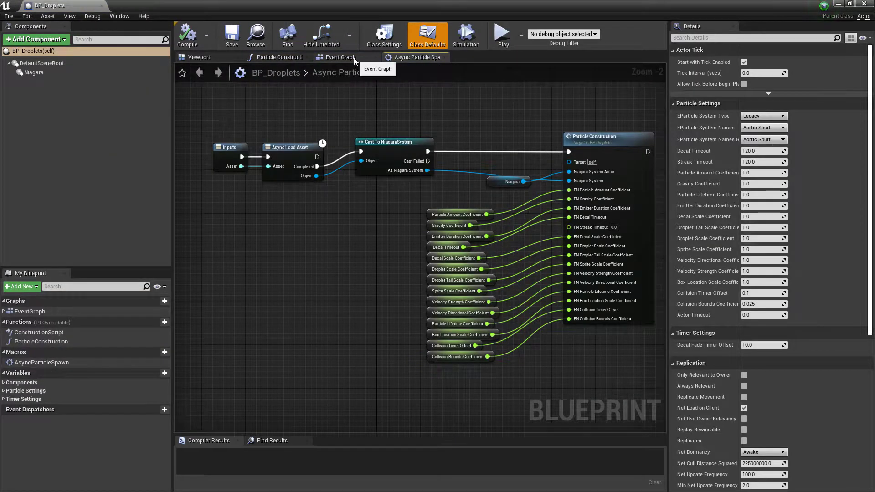
Inspect the Event Graph and Async Particle Spawn macro, then leave the blueprint editor.
left_click(353, 57)
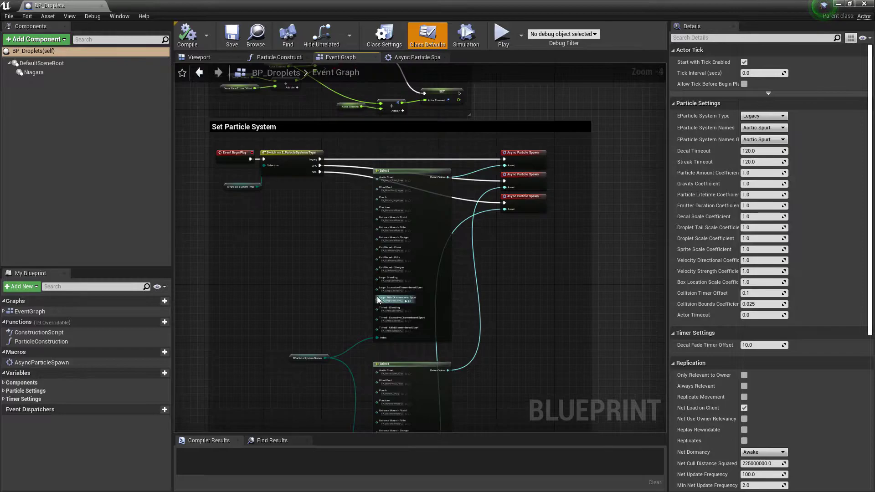
scroll(373, 176, "down", 2)
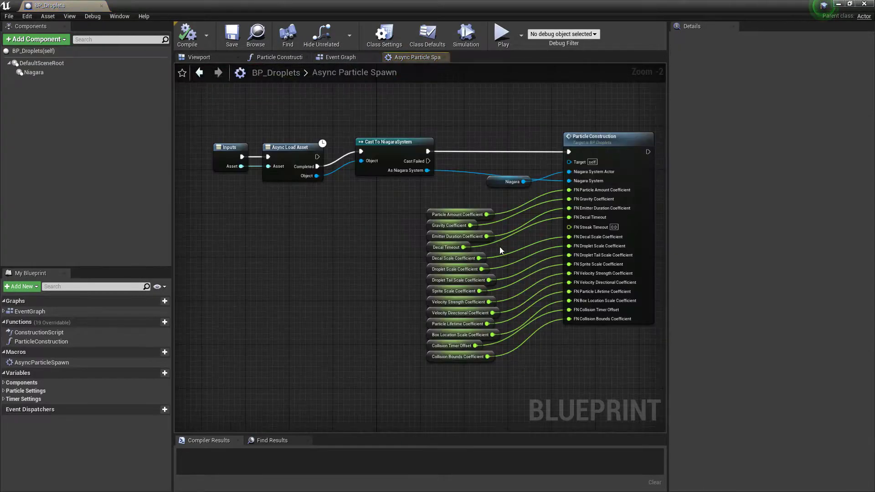
right_click_drag(499, 247, 352, 267)
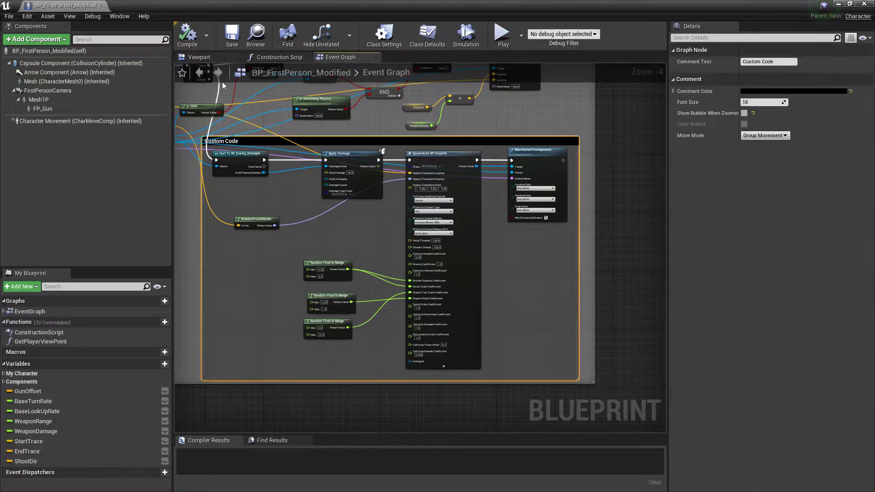
left_click(102, 4)
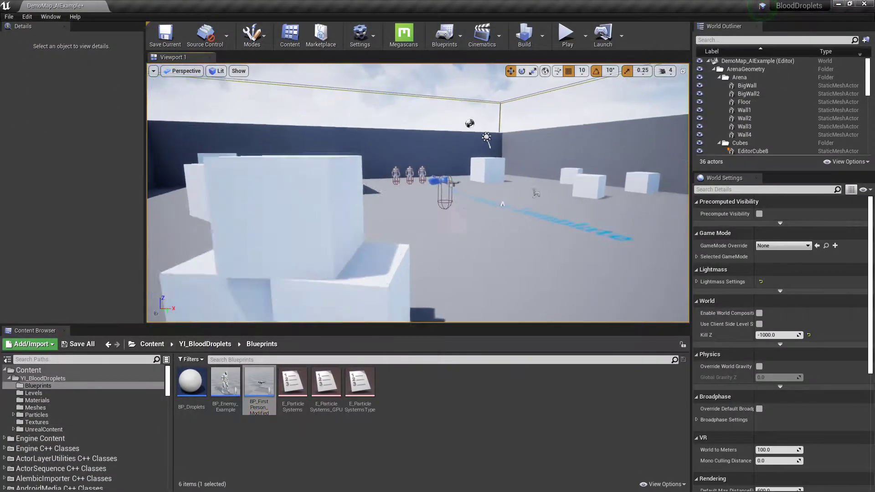
Save the current map and start a play-in-editor session of DemoMap_AIExample.
key("Down")
key("Down")
key("Down")
key("Down")
key("Down")
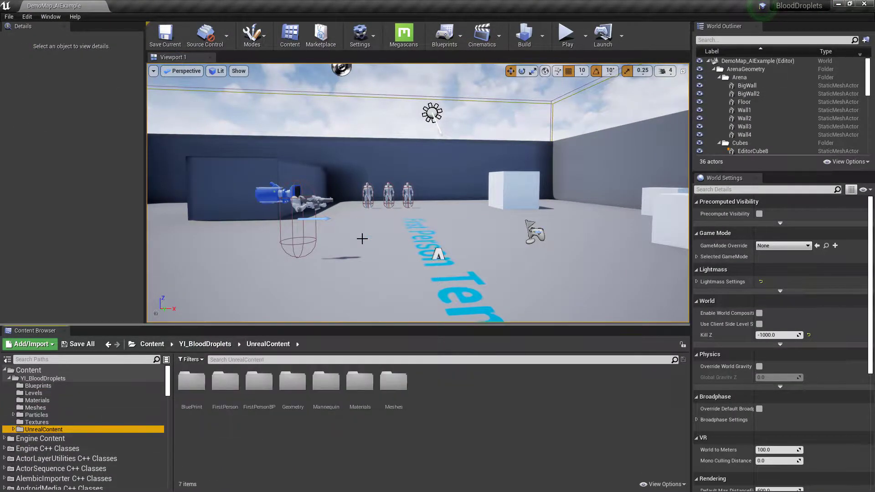
key("Up")
key("Up")
key("Up")
key("Up")
key("alt+p")
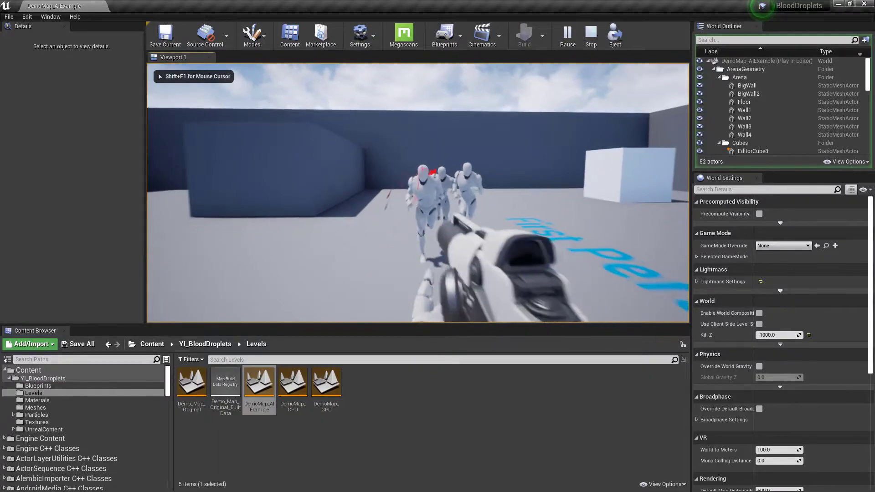
Shoot the approaching and fallen enemies so blood droplets splatter on bodies and floor.
left_click(418, 193)
left_click(417, 193)
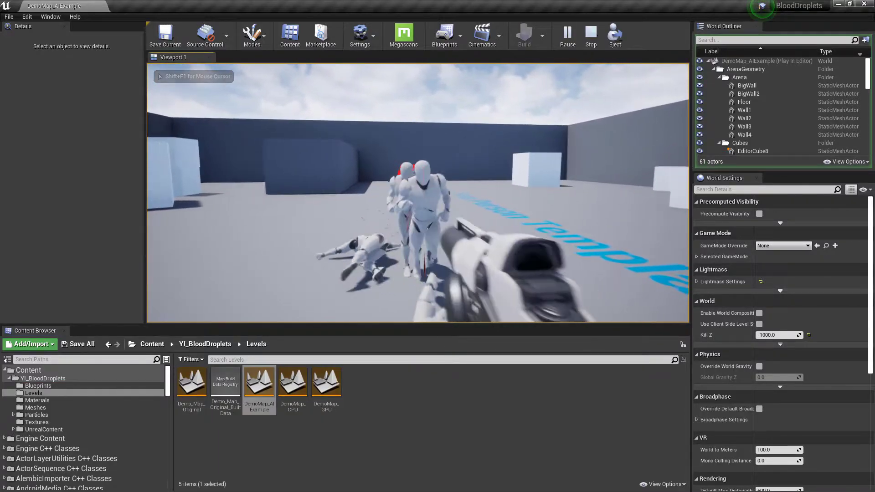
left_click(417, 193)
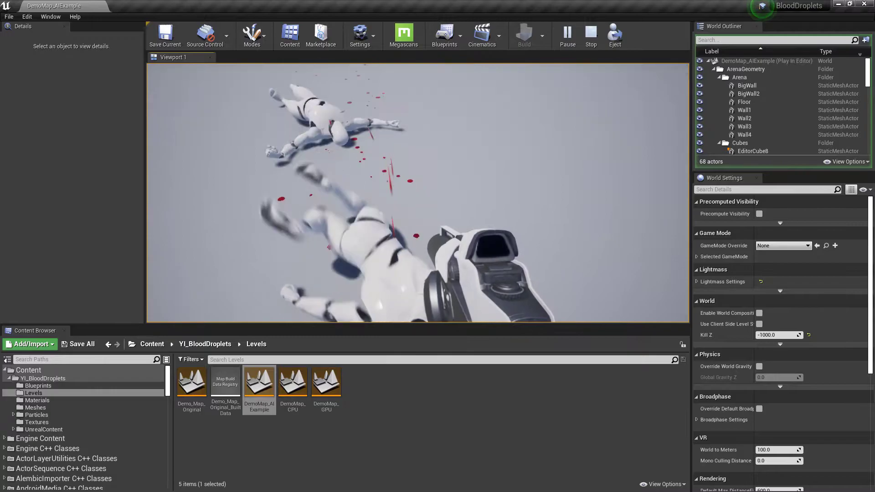
left_click(418, 193)
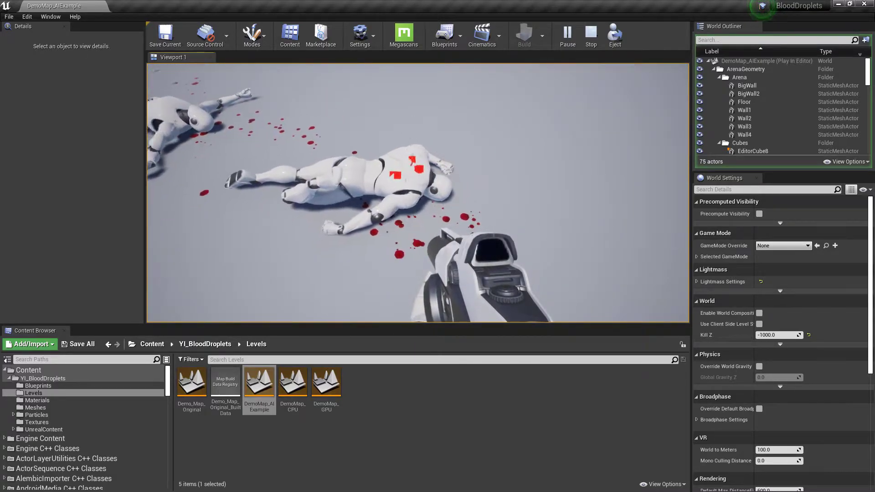
left_click(418, 193)
Walk up to the fallen enemies to inspect the blood decals, then end the play session.
key("w")
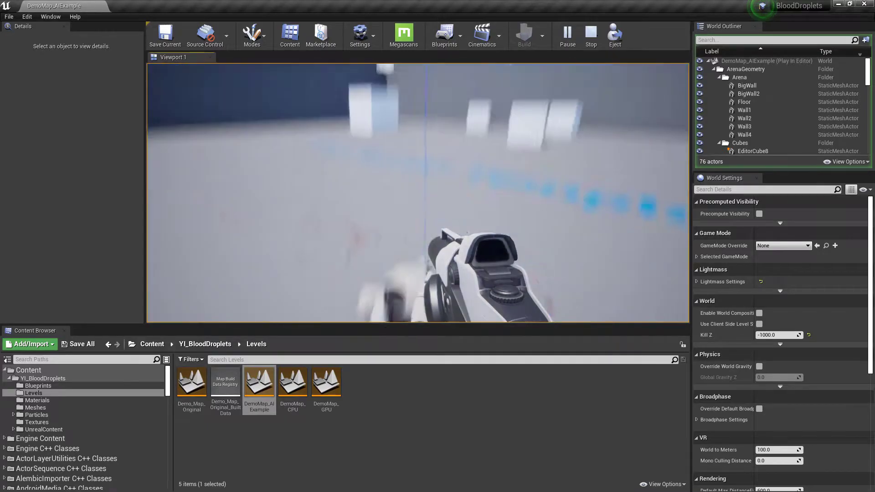
key("w")
key("w")
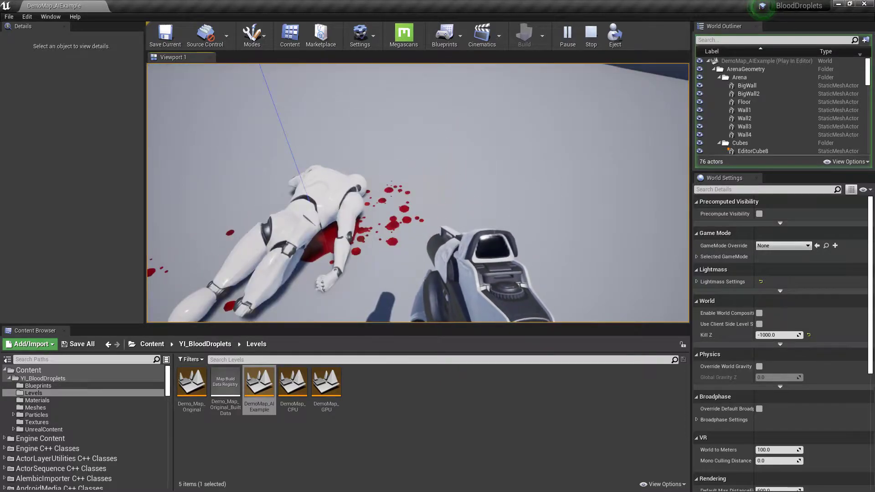
key("w")
key("Escape")
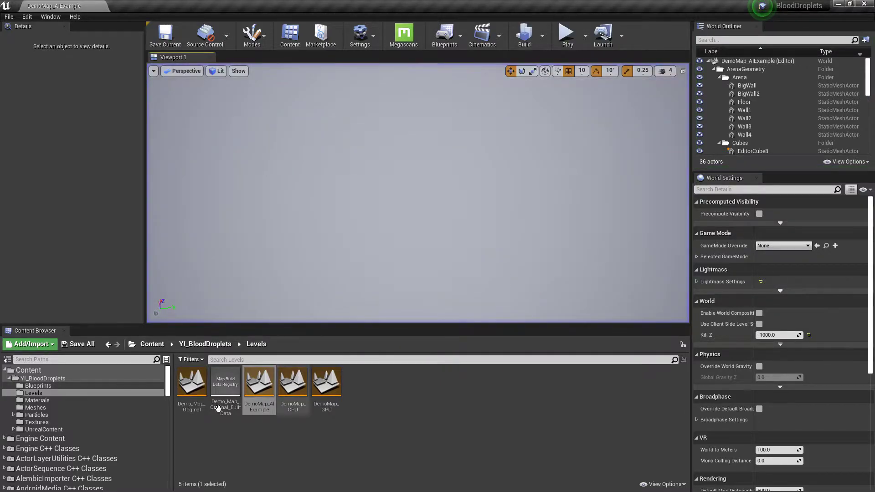
Browse the Textures folder's droplet textures, then show the YI_BloodDroplets top-level folders.
left_click(37, 422)
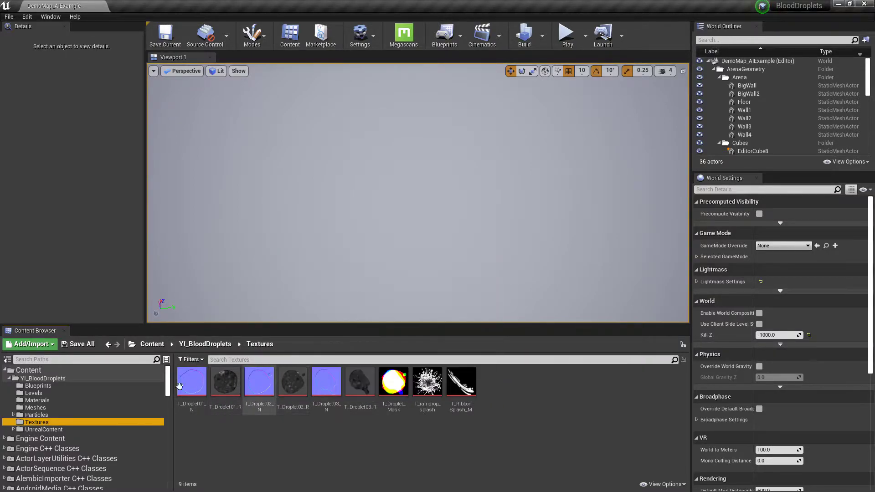
left_click(102, 378)
Show the Blueprints folder listing BP_Droplets, BP_FirstPerson_Modified and the other assets.
left_click(99, 386)
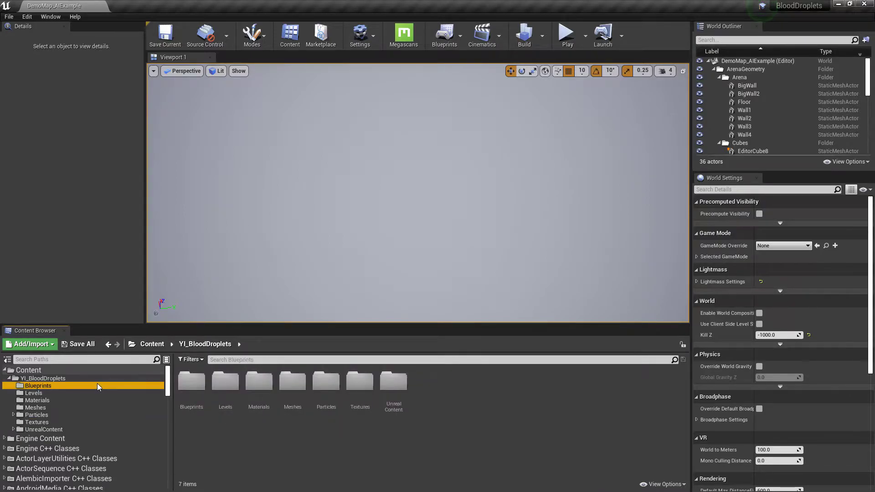